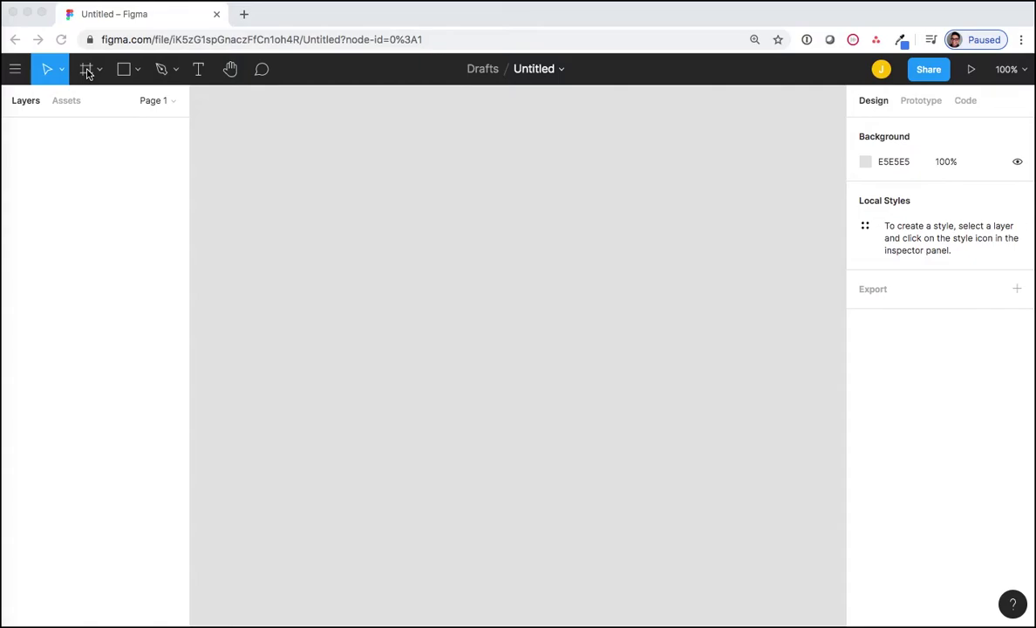
# Step: Create a 375×667 iPhone 8 frame, named 'iPhone 8 - 1', from the Phone presets
pyautogui.click(86, 70)
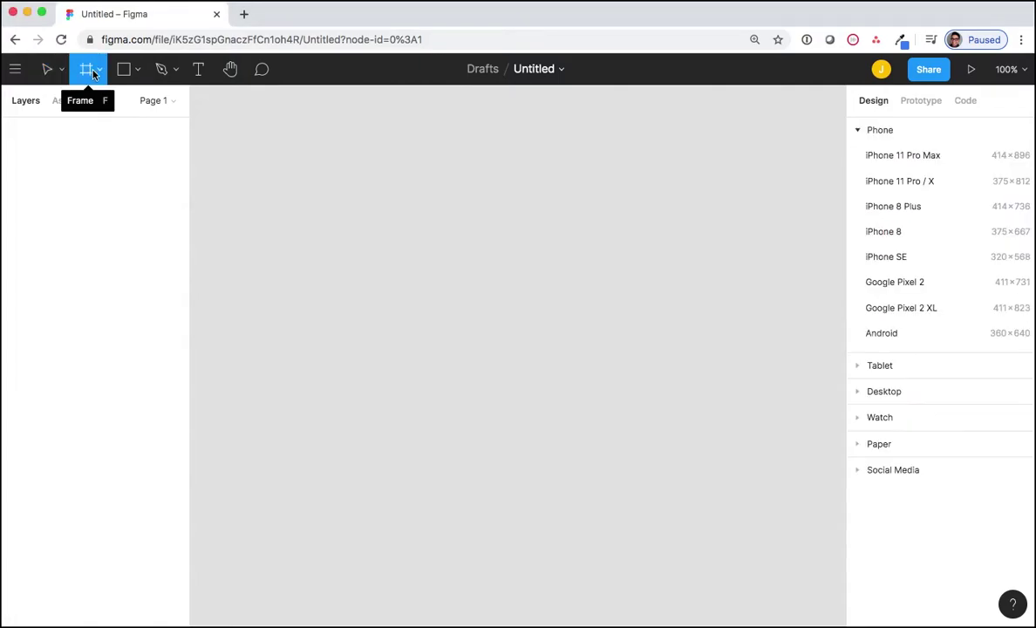
pyautogui.click(883, 232)
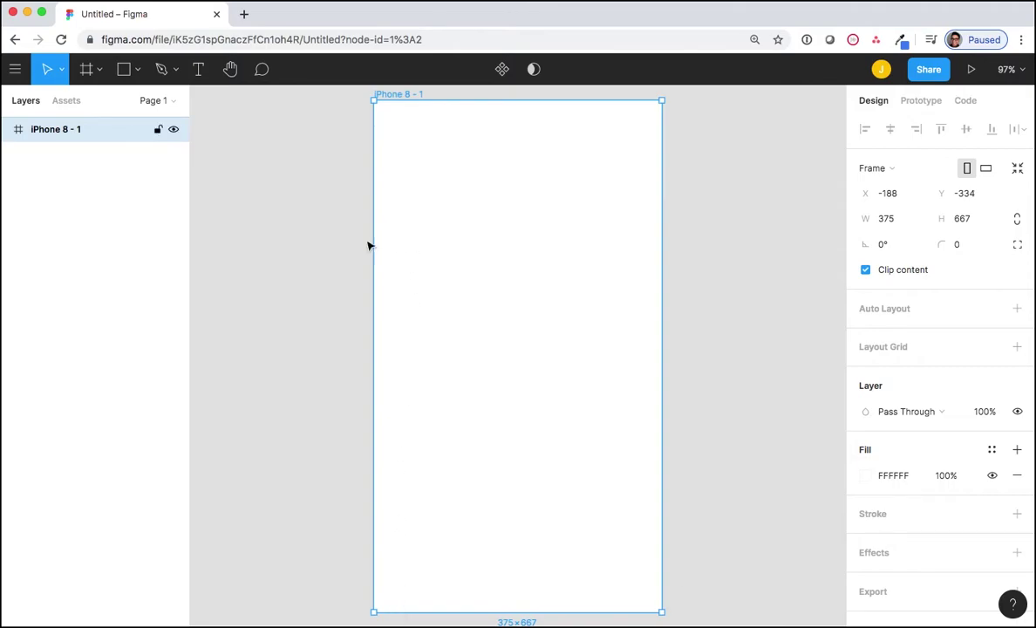
# Step: Add a 1440×900 'MacBook Pro - 1' frame from the Desktop presets
pyautogui.click(85, 71)
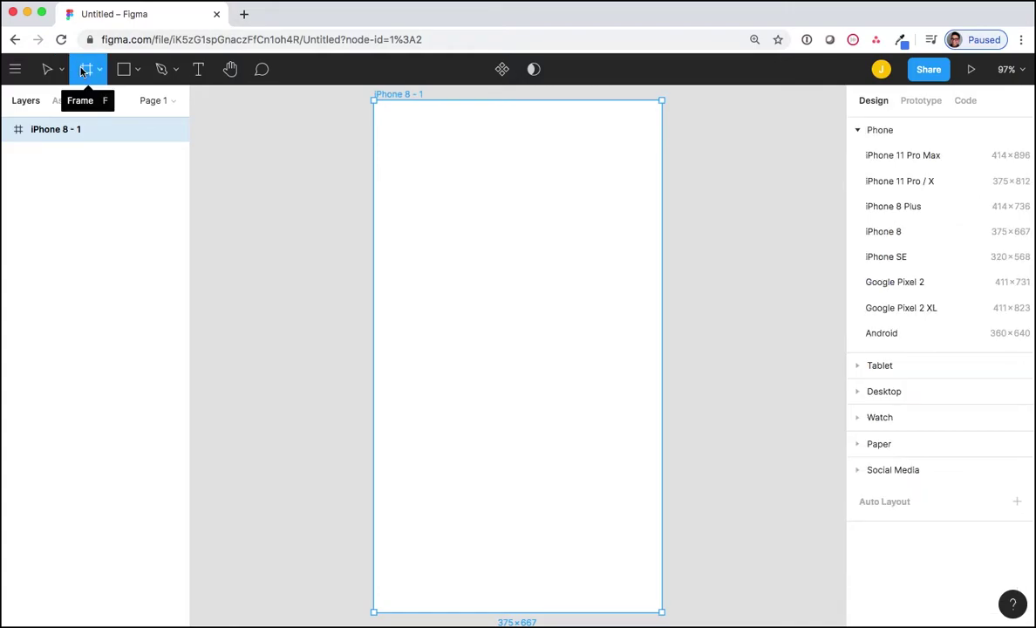
pyautogui.click(858, 393)
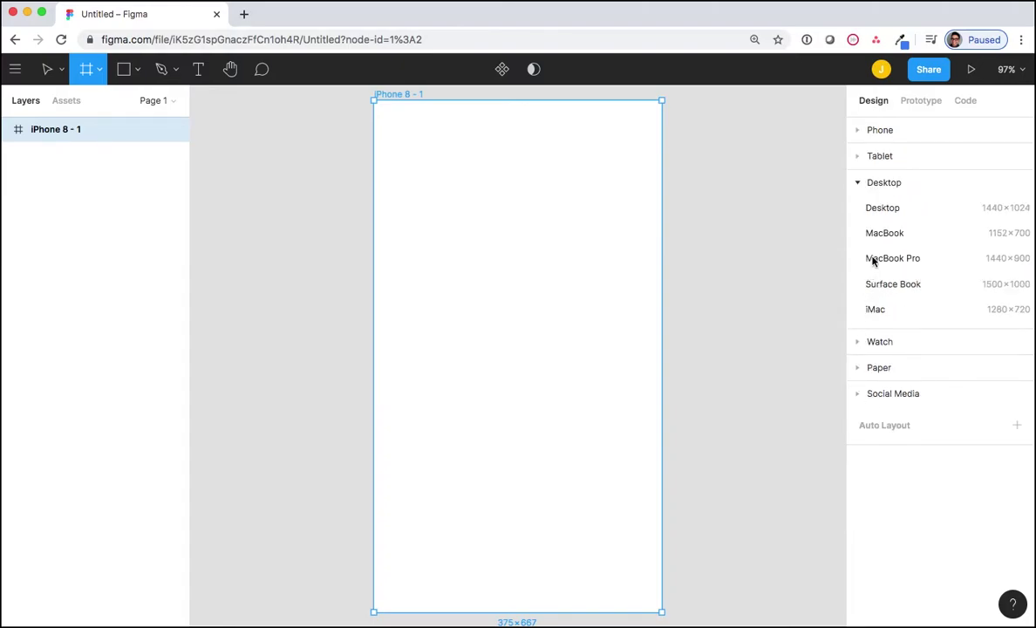
pyautogui.click(907, 259)
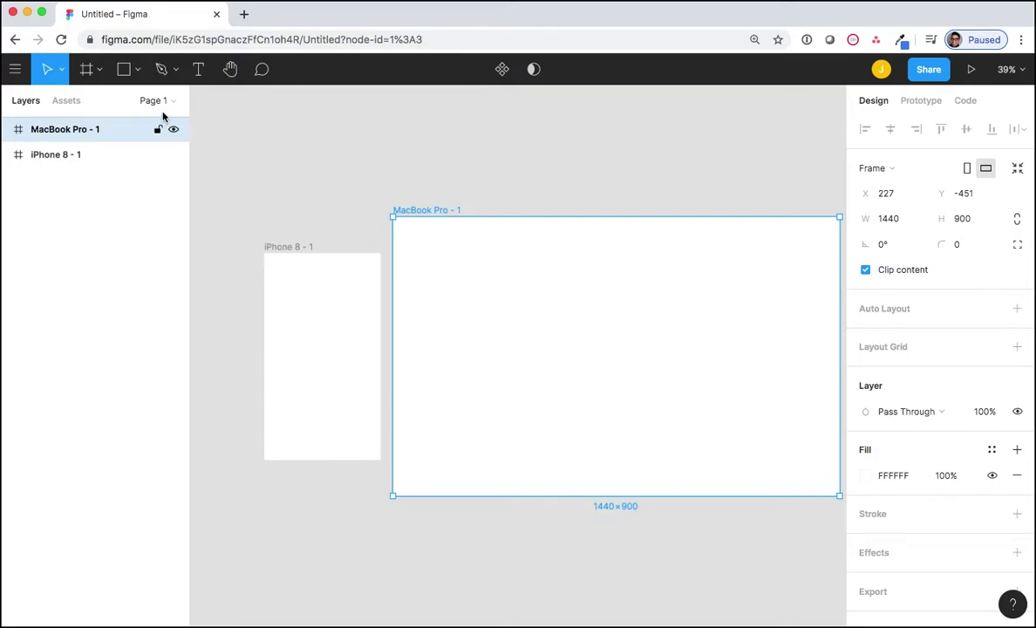
# Step: Draw 'Frame 1', about 869×571, in empty canvas space right of the MacBook Pro frame
pyautogui.click(88, 71)
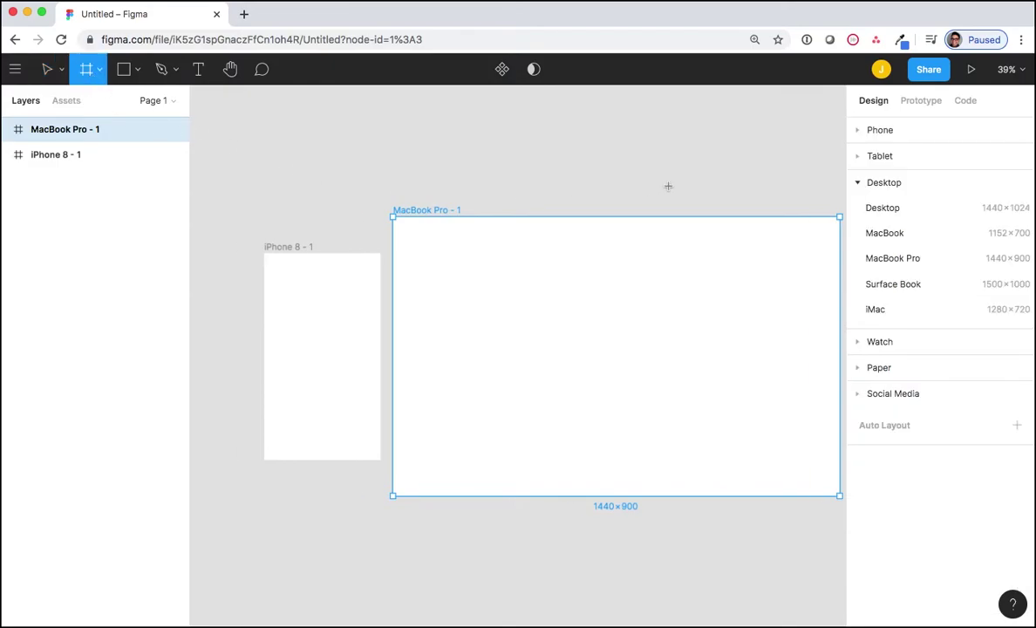
pyautogui.hscroll(5, 668, 185)
pyautogui.hscroll(3, 668, 185)
pyautogui.hscroll(3, 667, 185)
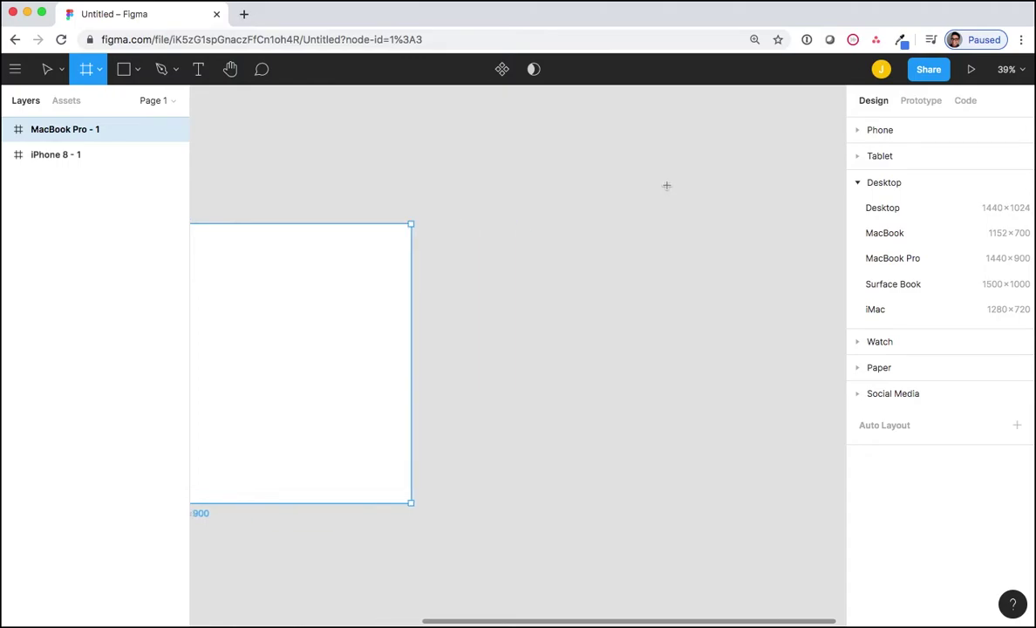
pyautogui.hscroll(2, 666, 185)
pyautogui.hscroll(1, 647, 234)
pyautogui.hscroll(2, 648, 234)
pyautogui.scroll(-1, 648, 234)
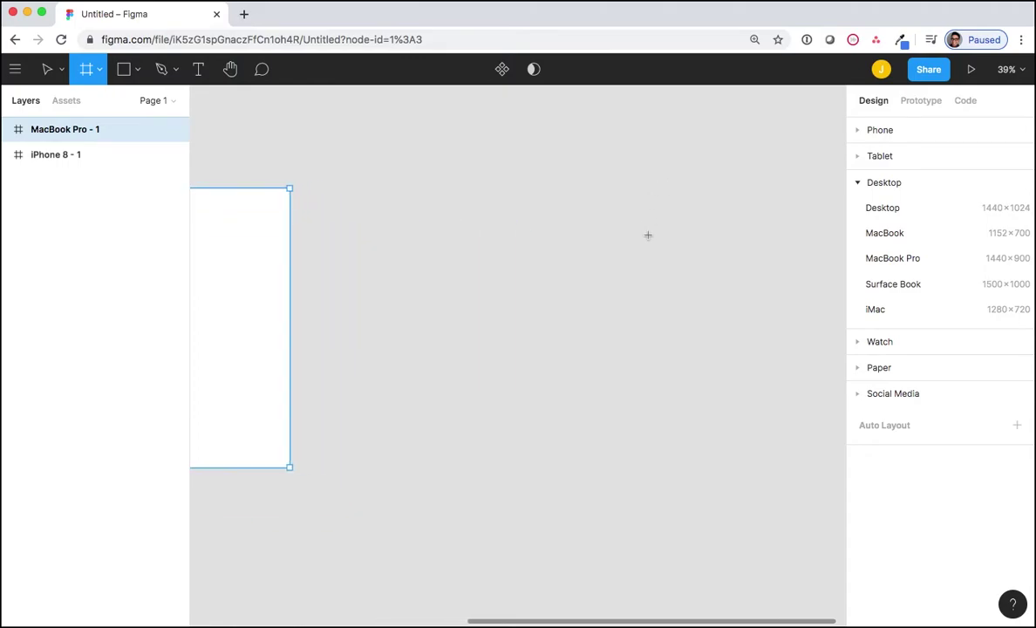
pyautogui.hscroll(1, 628, 229)
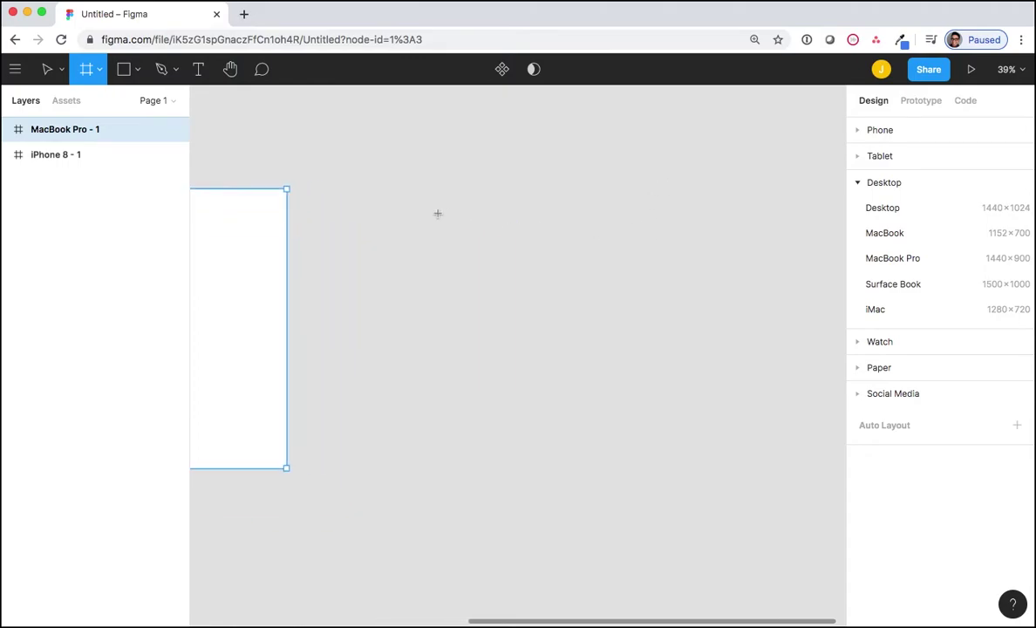
pyautogui.click(307, 188)
pyautogui.moveTo(307, 188); pyautogui.dragTo(577, 367)
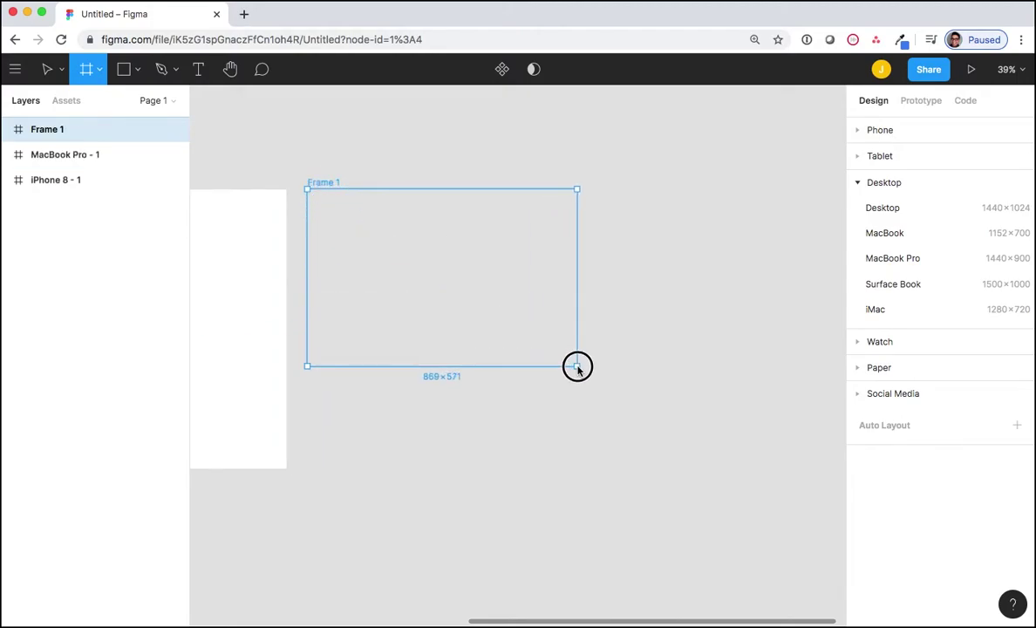
pyautogui.moveTo(577, 367); pyautogui.dragTo(576, 367)
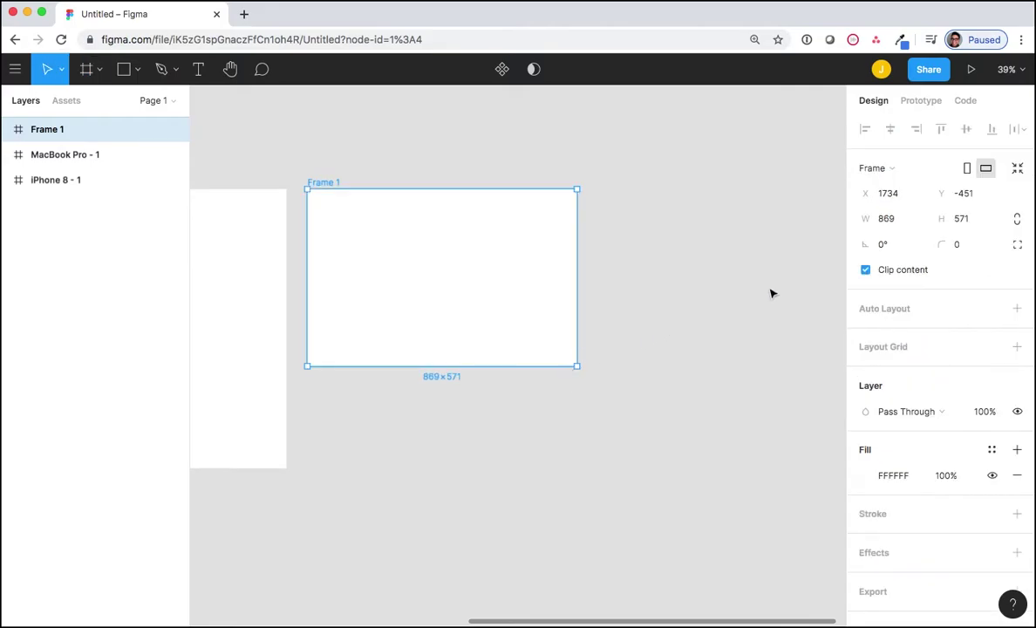
# Step: Resize Frame 1 to width 792 and height 1224, then deselect it
pyautogui.click(885, 219)
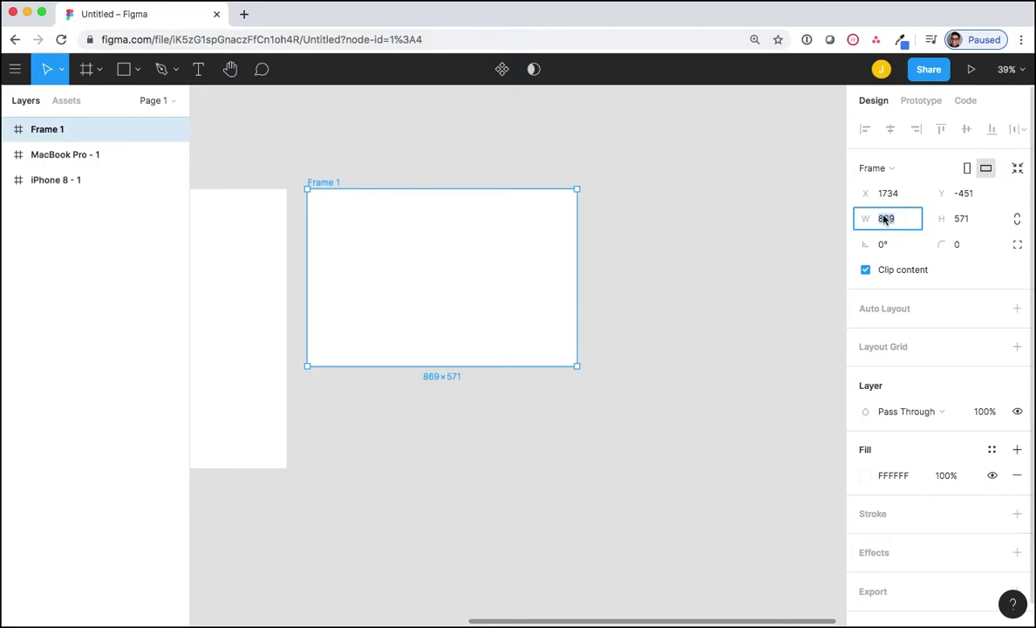
pyautogui.write('7')
pyautogui.write('92')
pyautogui.press('Tab')
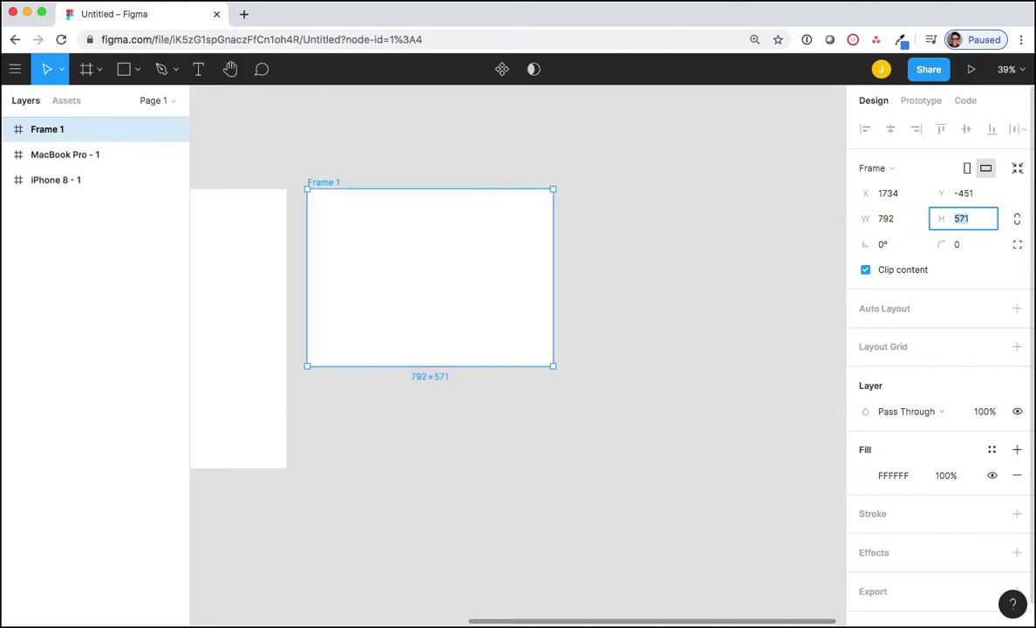
pyautogui.write('122')
pyautogui.write('4')
pyautogui.press('Tab')
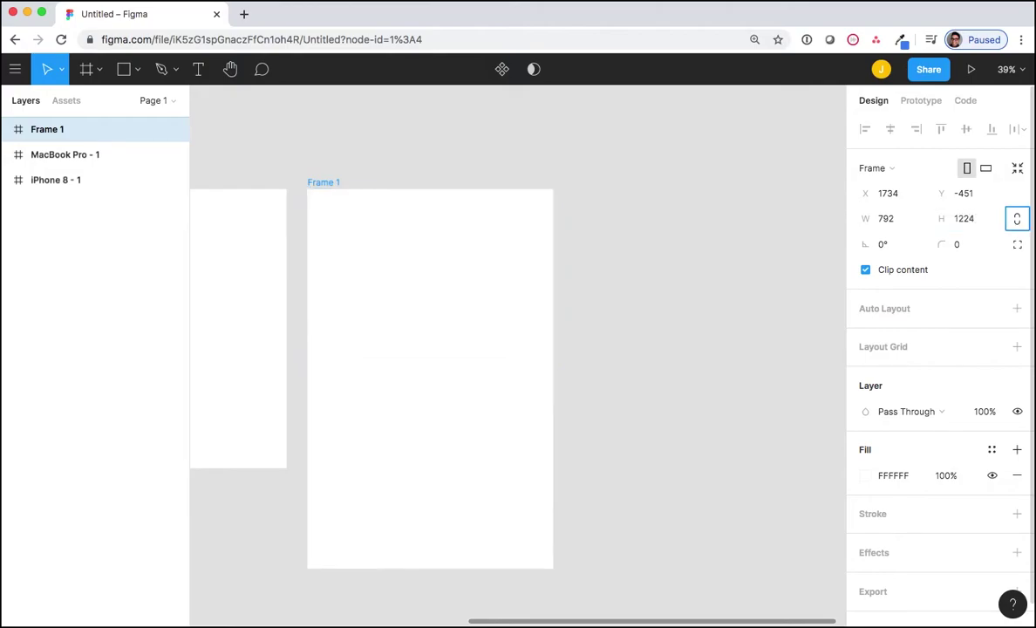
pyautogui.click(764, 205)
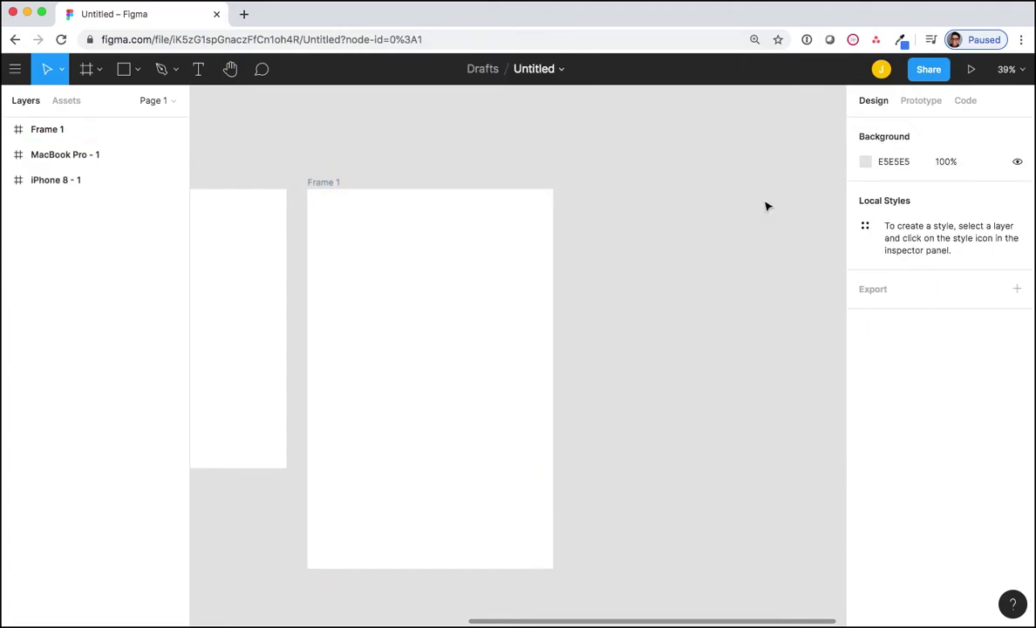
# Step: Pan the canvas and zoom out from 39% to 13% so all three frames are visible
pyautogui.scroll(1, 768, 206)
pyautogui.hscroll(-3, 767, 205)
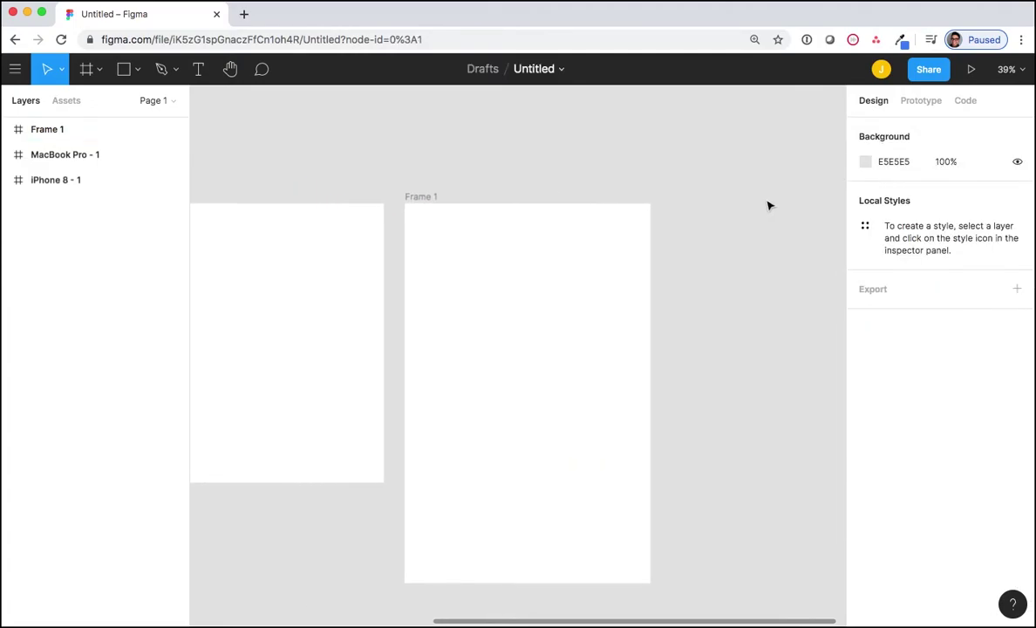
pyautogui.hscroll(-2, 767, 206)
pyautogui.scroll(-1, 767, 206)
pyautogui.hscroll(-4, 768, 206)
pyautogui.hscroll(-2, 768, 206)
pyautogui.hscroll(-1, 767, 206)
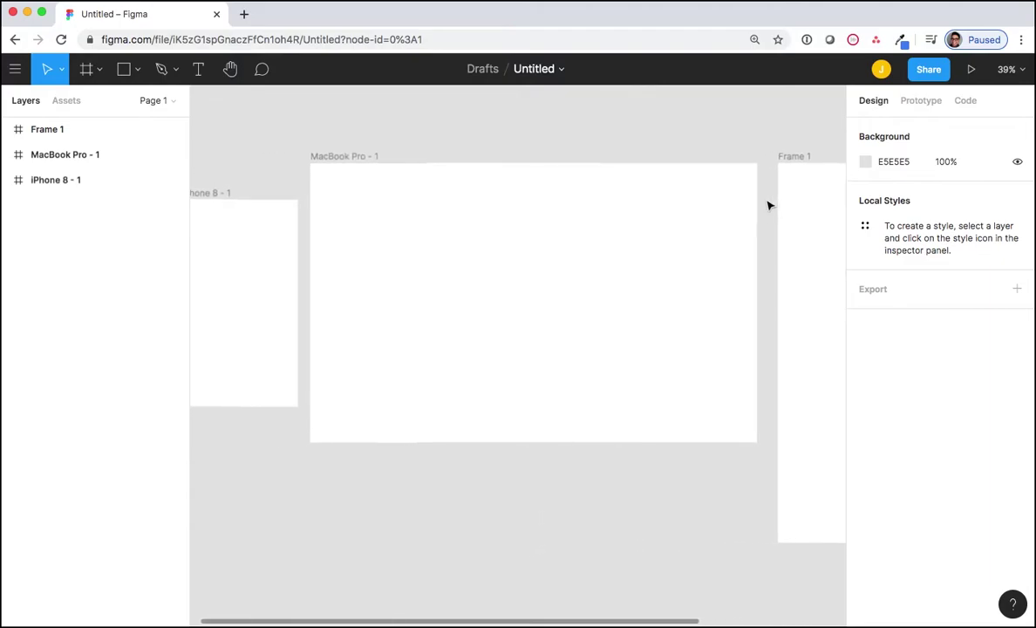
pyautogui.hscroll(-3, 767, 206)
pyautogui.hscroll(5, 768, 206)
pyautogui.hscroll(3, 768, 206)
pyautogui.hscroll(2, 767, 206)
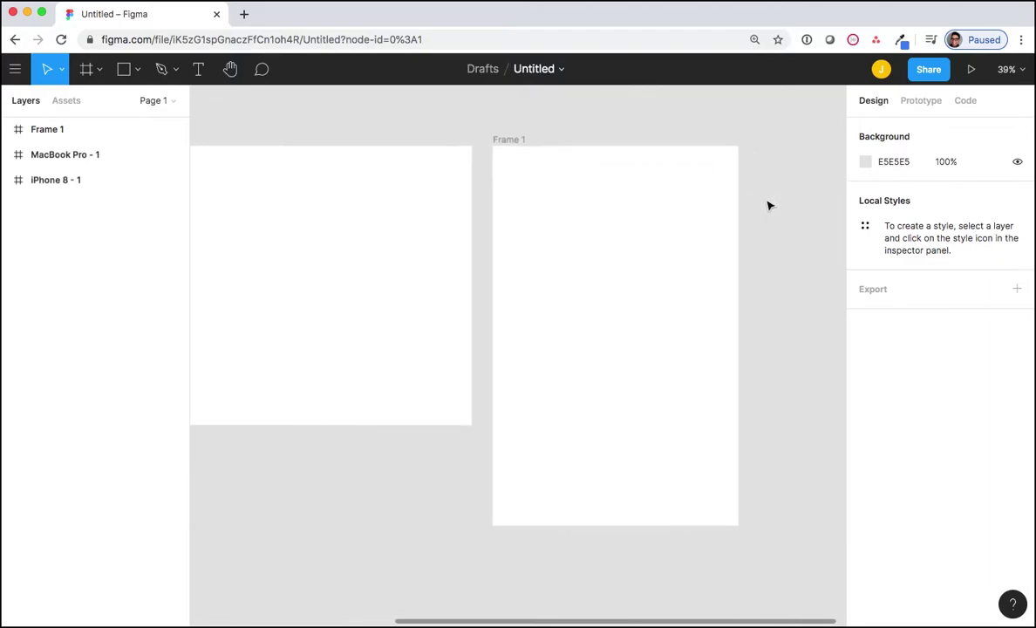
pyautogui.hscroll(-5, 767, 206)
pyautogui.hscroll(-1, 767, 206)
pyautogui.hscroll(-1, 767, 206)
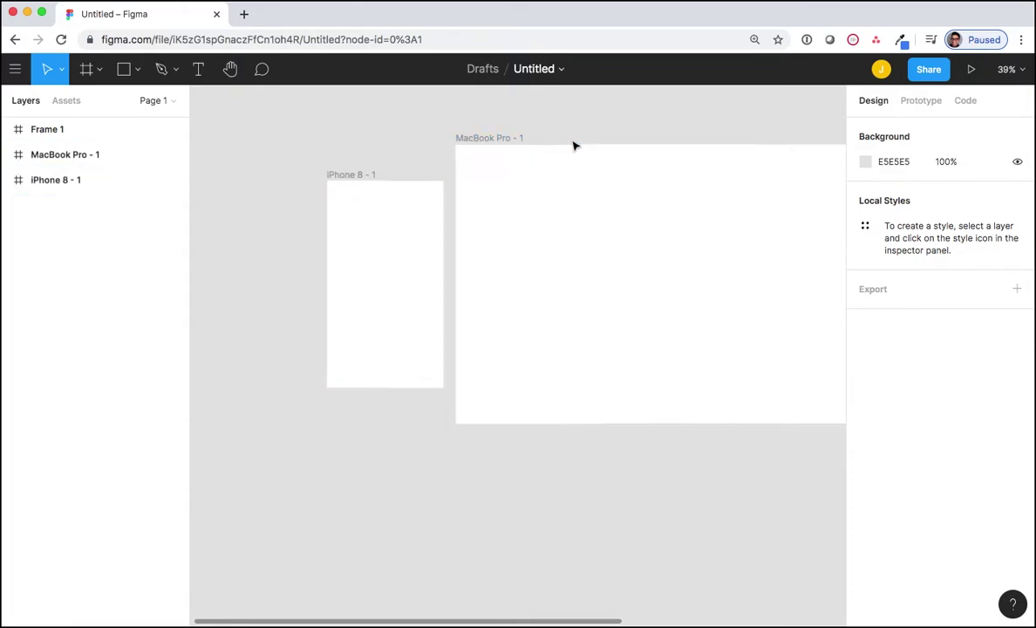
pyautogui.hscroll(1, 652, 146)
pyautogui.hscroll(5, 651, 145)
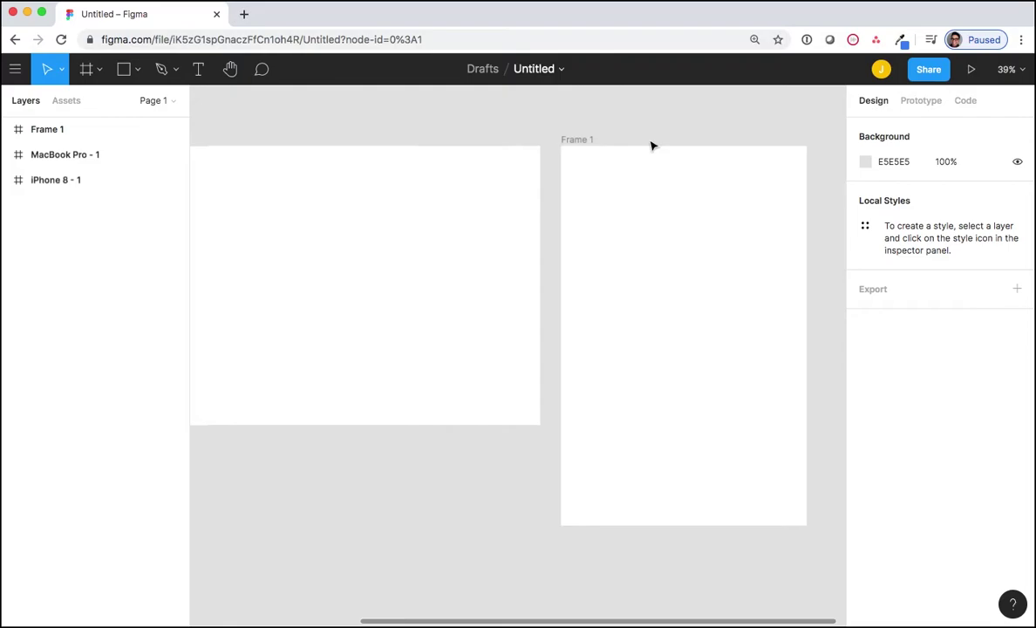
pyautogui.press('-')
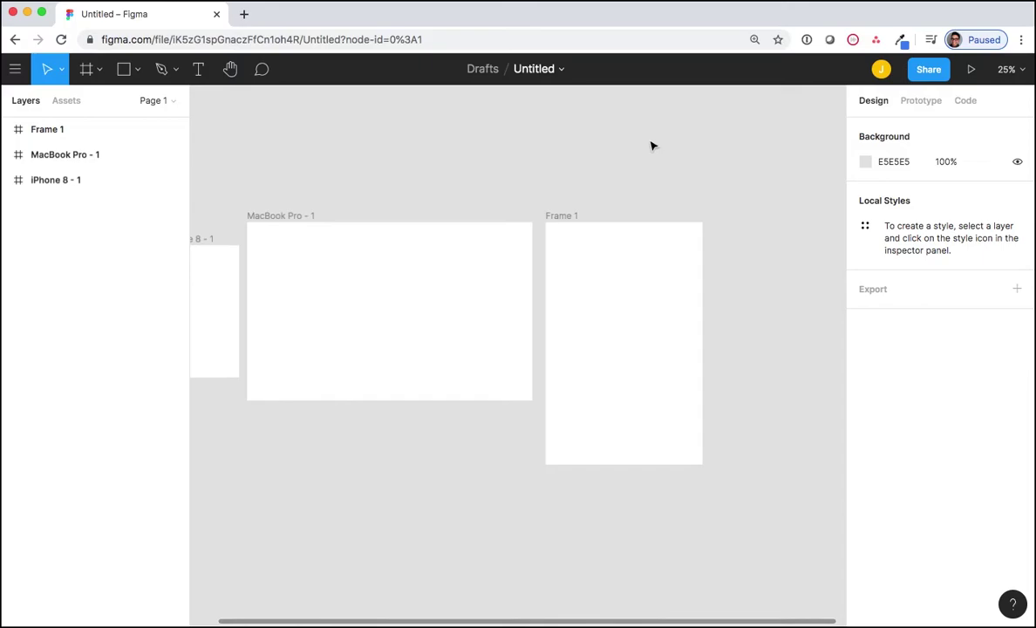
pyautogui.press('-')
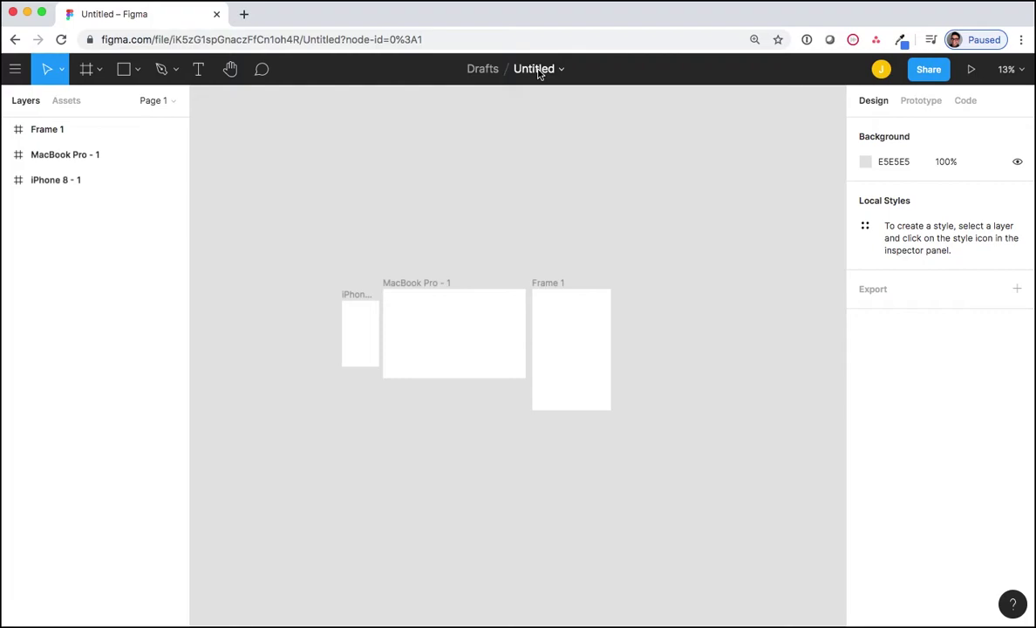
# Step: Change the file name from 'Untitled' to 'avila-project02a'
pyautogui.doubleClick(538, 70)
pyautogui.write('a')
pyautogui.write('vila')
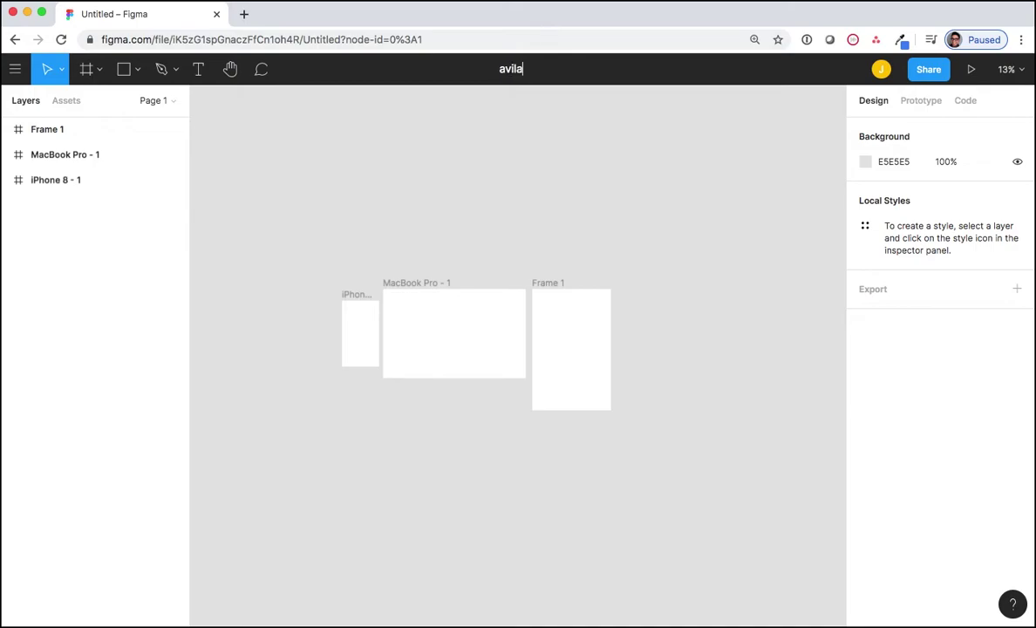
pyautogui.write('-')
pyautogui.write('pro')
pyautogui.write('ject')
pyautogui.write('0')
pyautogui.write('2a')
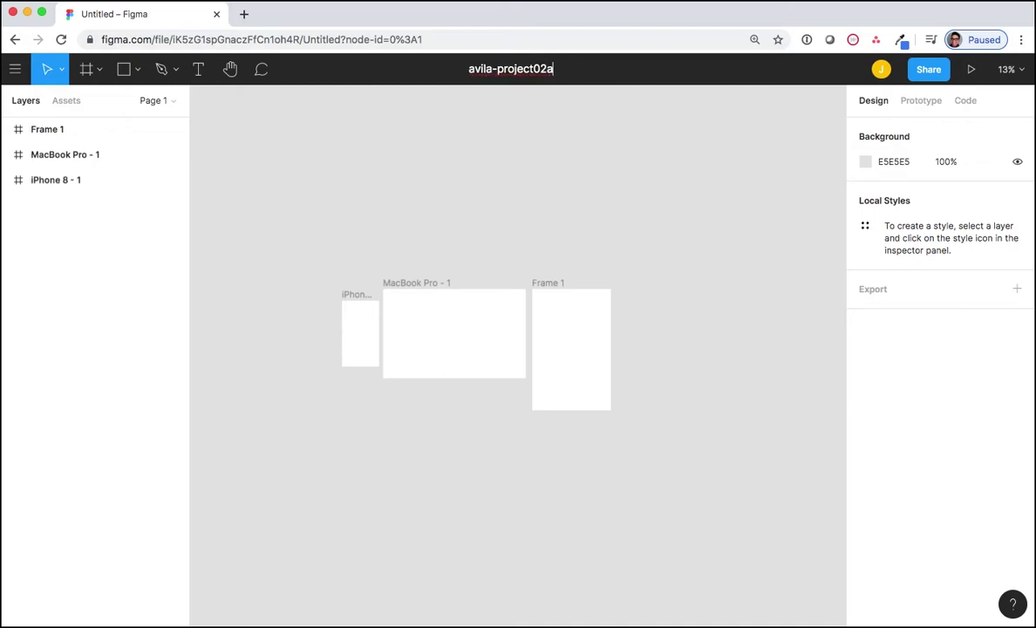
pyautogui.press('Return')
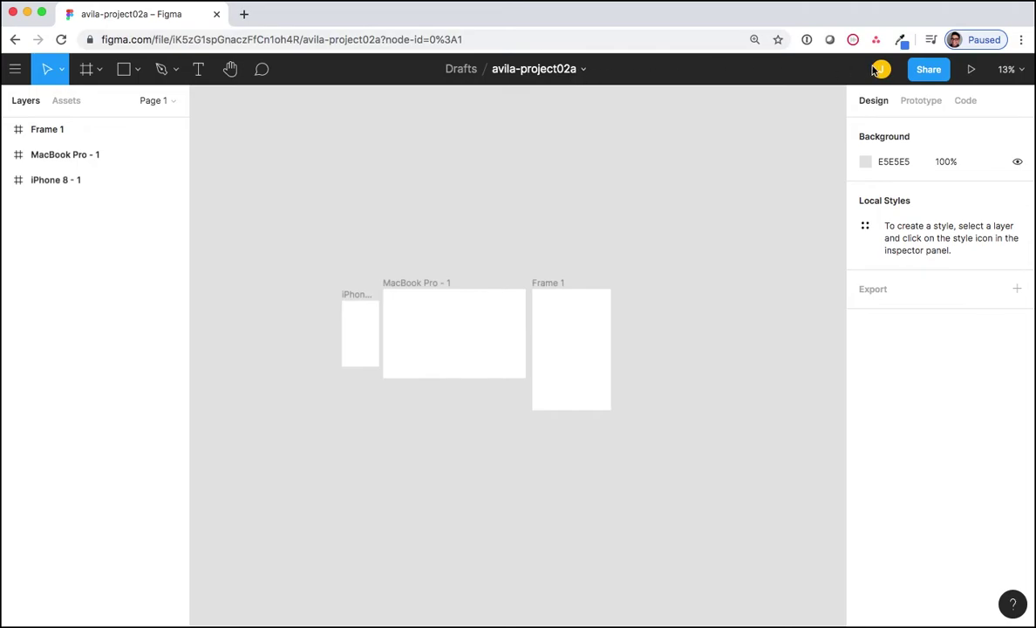
pyautogui.click(927, 73)
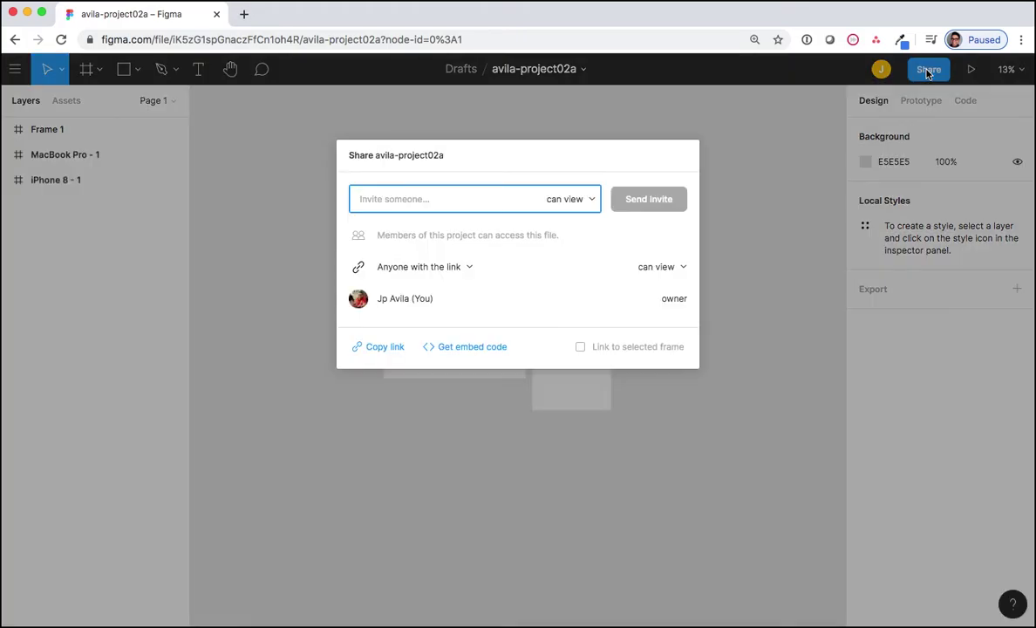
pyautogui.write('joyce')
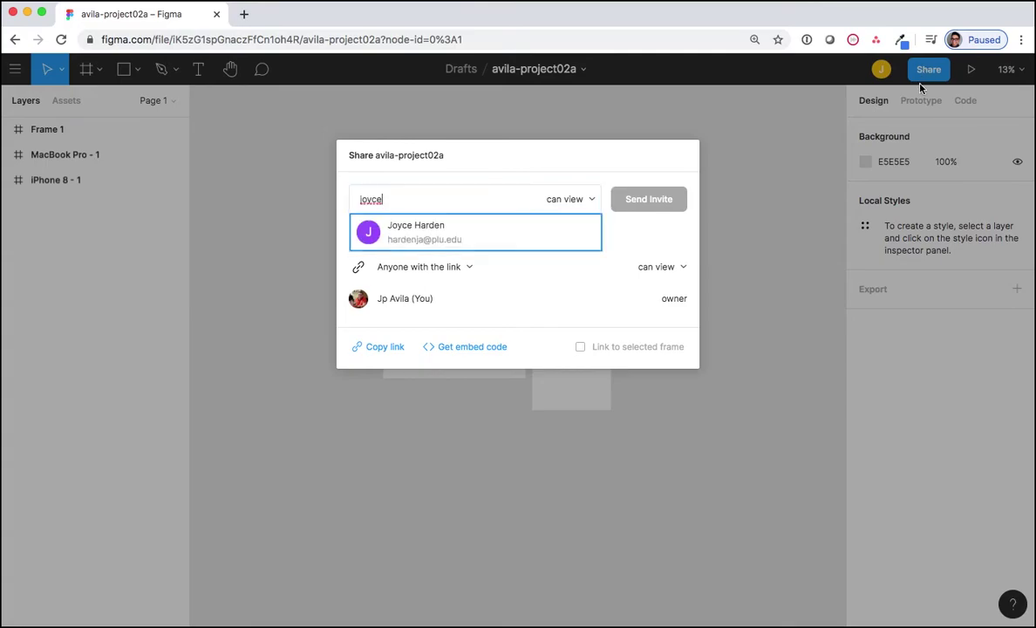
pyautogui.click(401, 237)
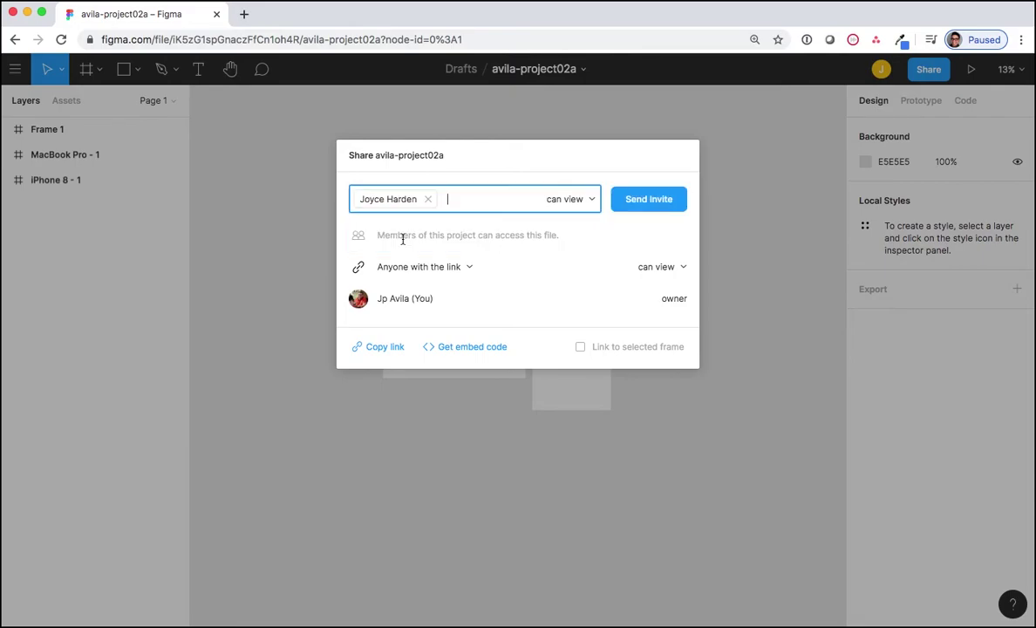
pyautogui.click(584, 201)
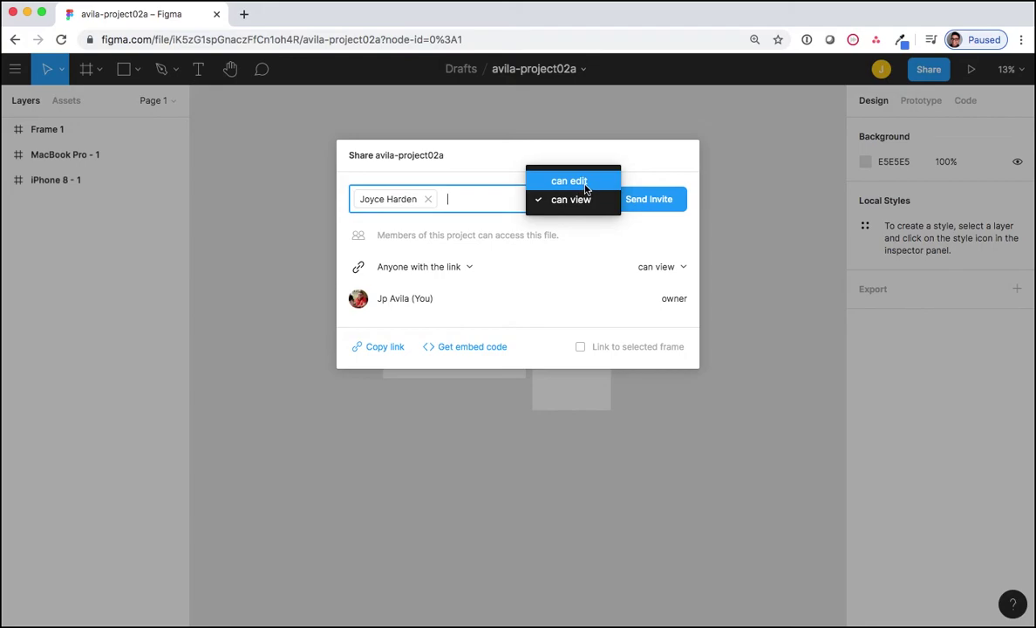
pyautogui.click(585, 183)
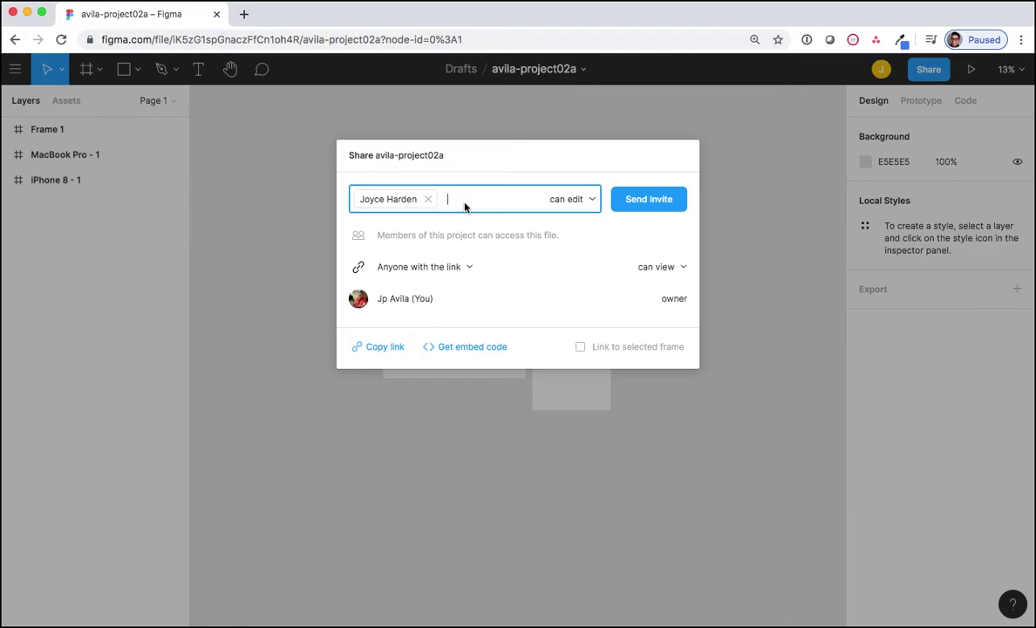
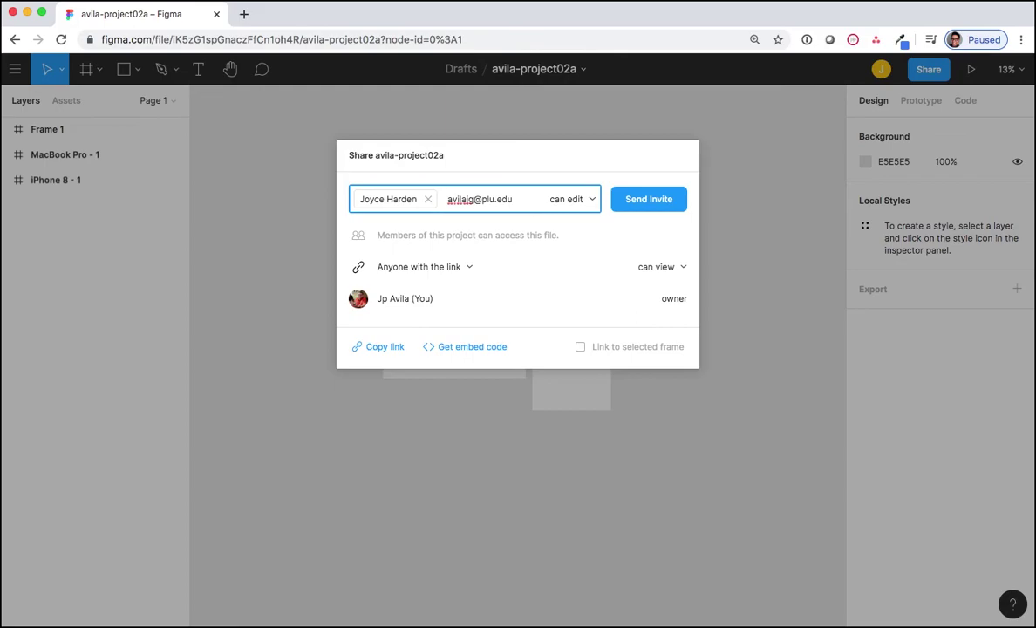
pyautogui.press('Escape')
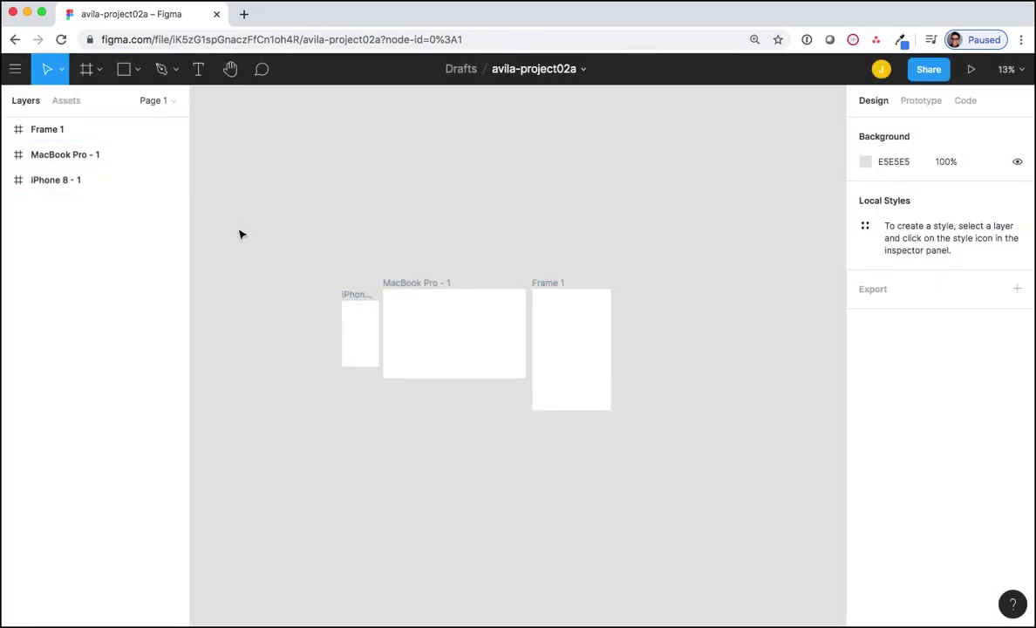
# Step: Select all three frames, give them a 1x PNG export setting, and export them
pyautogui.moveTo(272, 232); pyautogui.dragTo(665, 454)
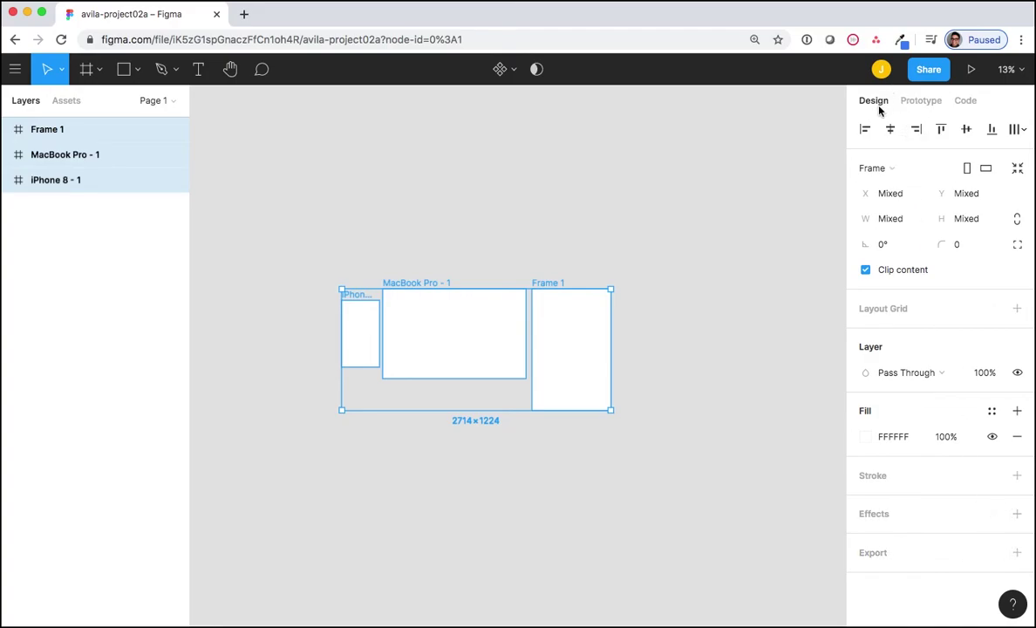
pyautogui.click(1016, 552)
pyautogui.scroll(-1, 937, 520)
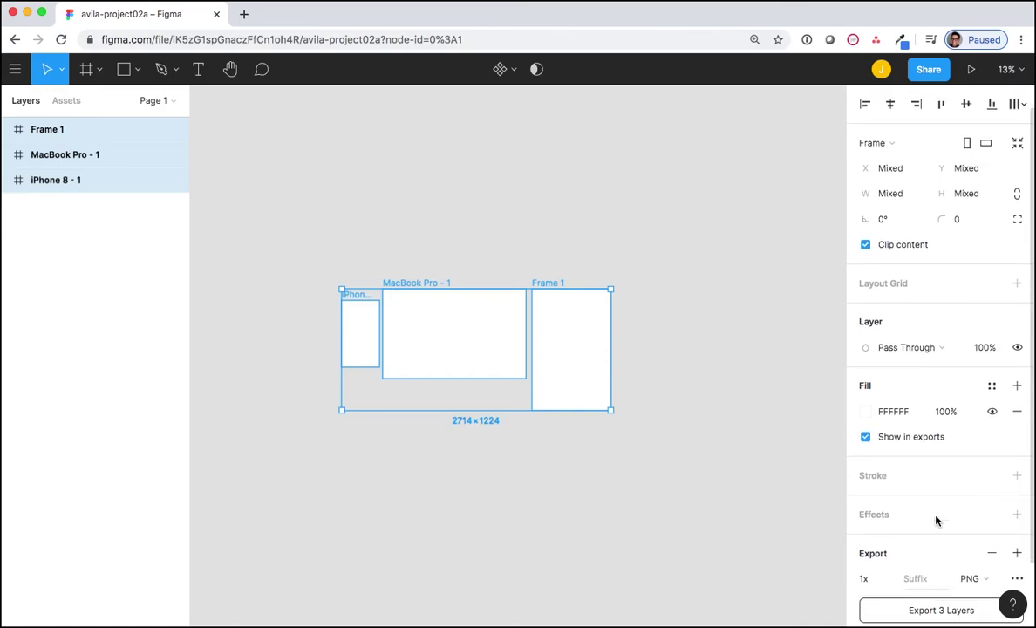
pyautogui.scroll(-2, 936, 520)
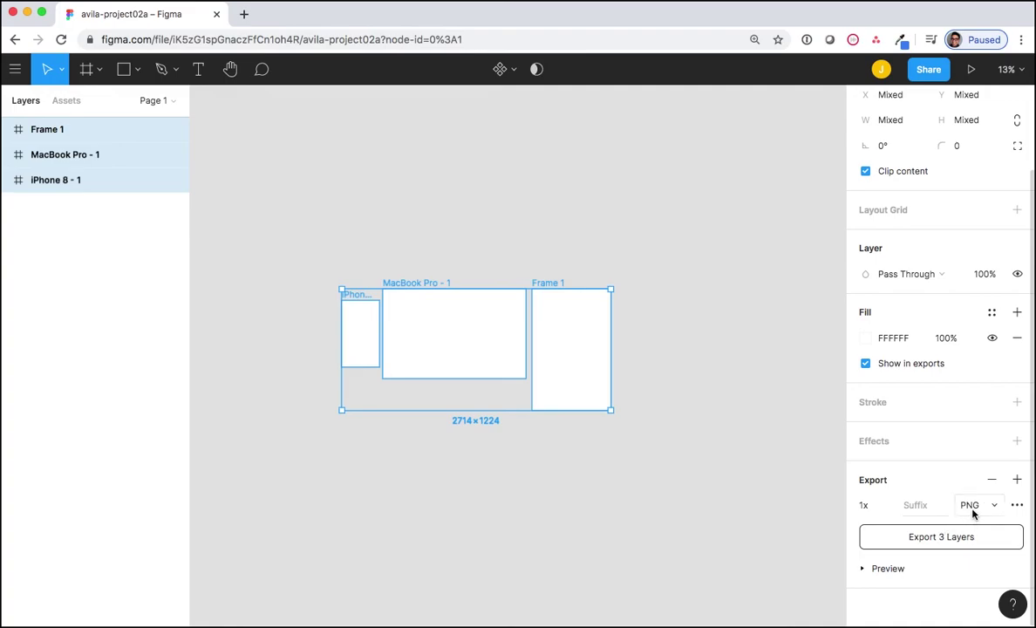
pyautogui.click(973, 514)
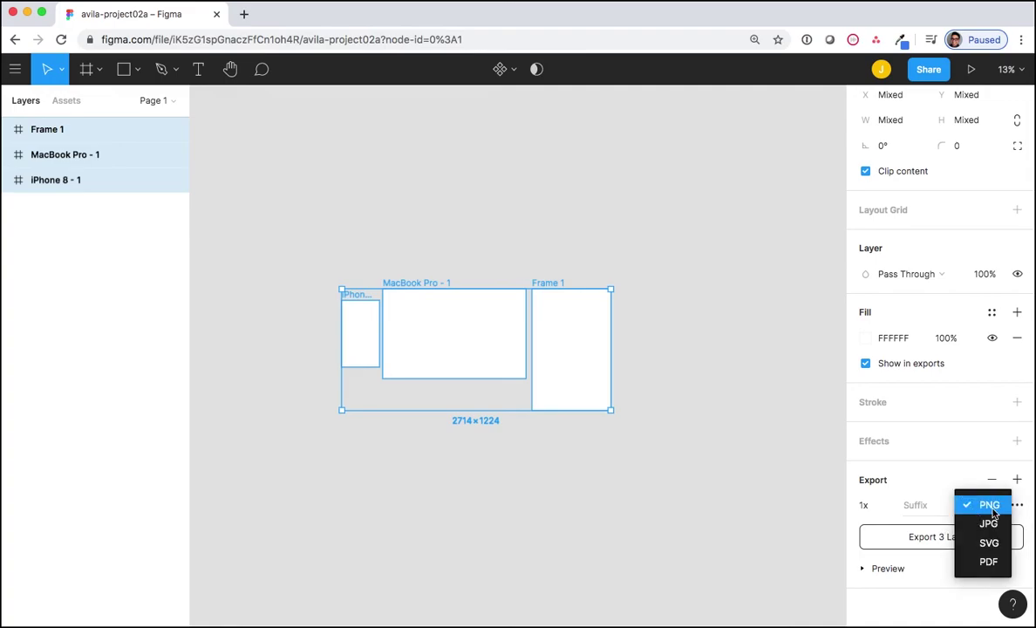
pyautogui.click(982, 512)
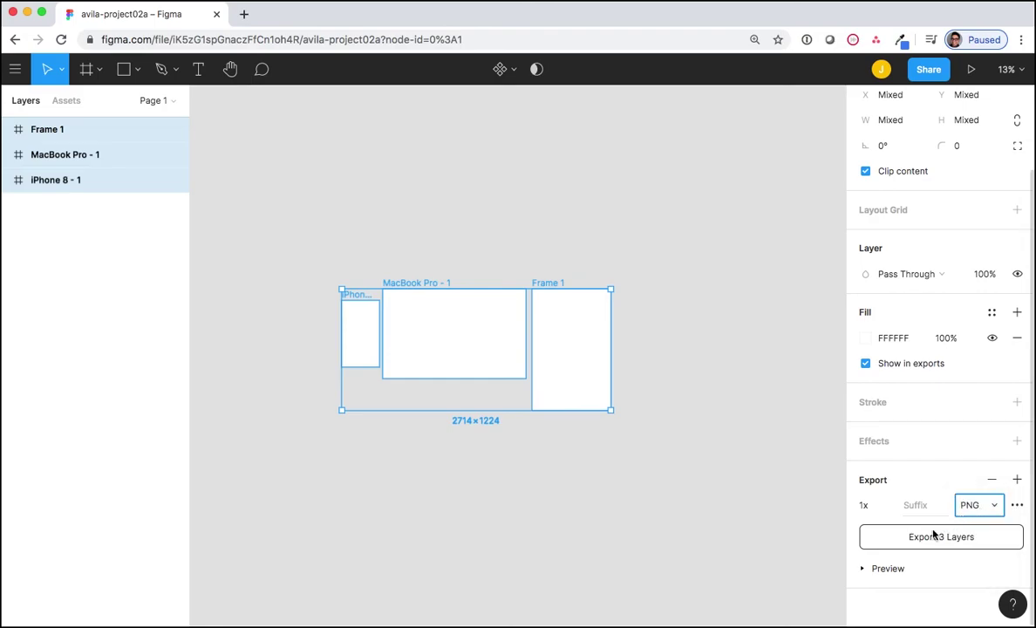
pyautogui.click(973, 541)
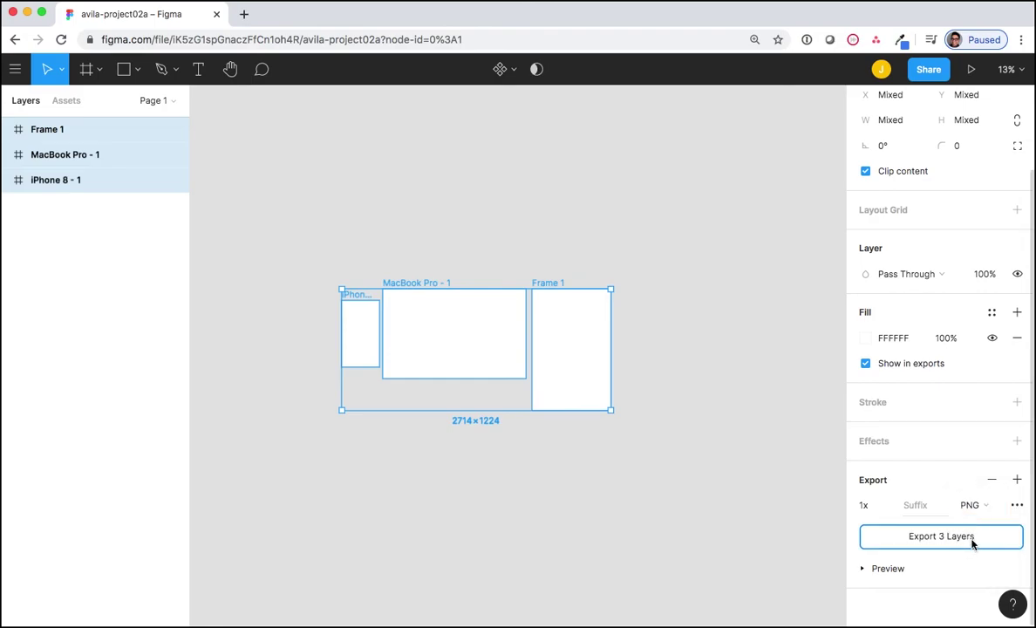